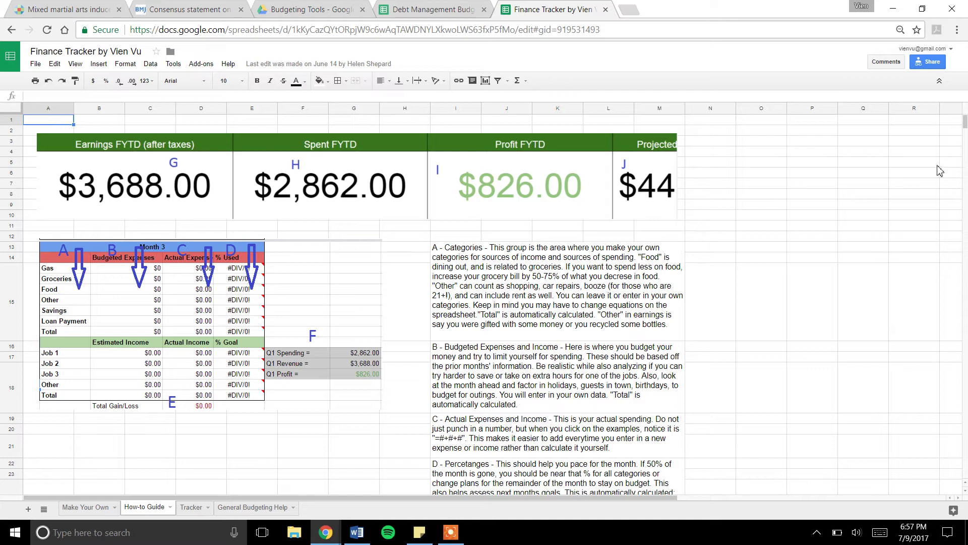
Open the Tracker sheet and inspect the formula behind Projected Fiscal Year Earnings, focusing on its current-month part
left_click_drag(965, 126, 967, 95)
left_click(190, 509)
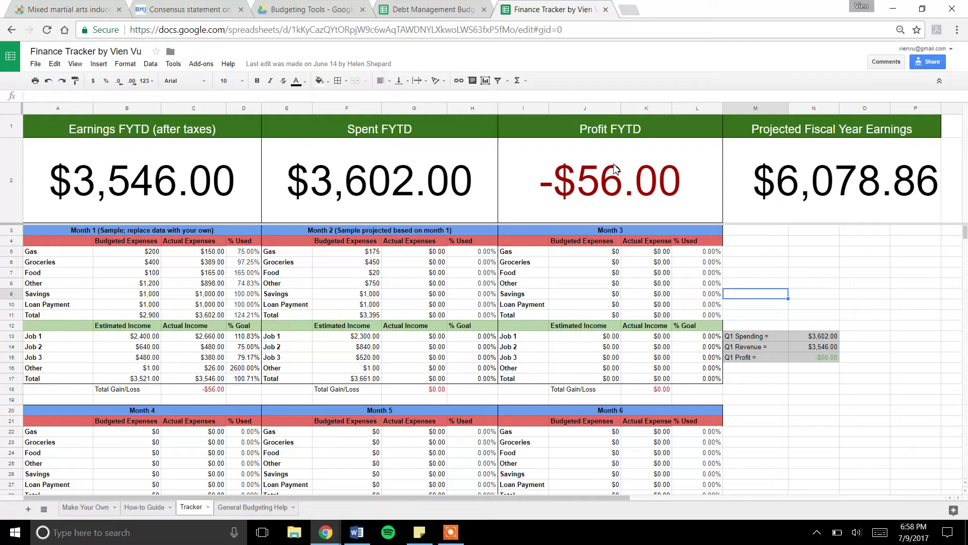
double_click(787, 170)
left_click_drag(87, 96, 52, 96)
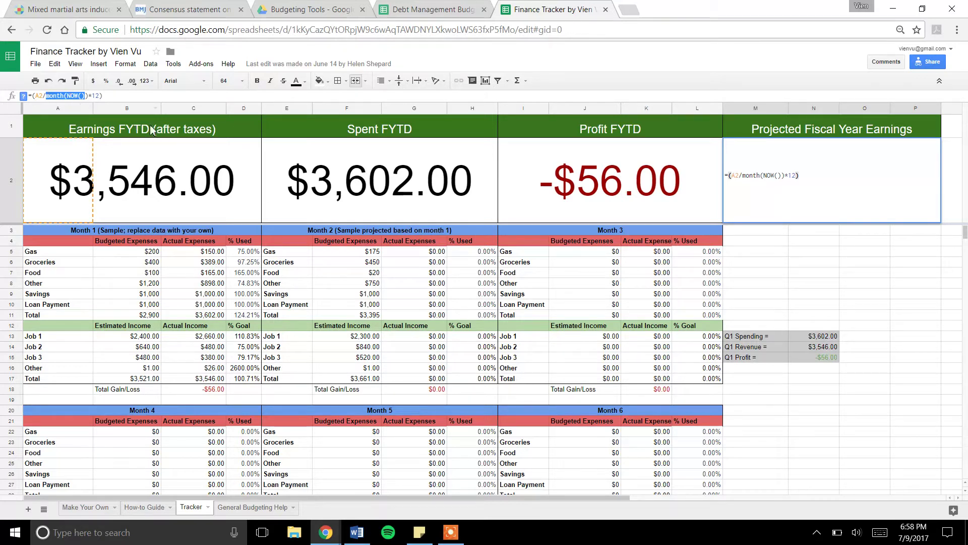
left_click(810, 244)
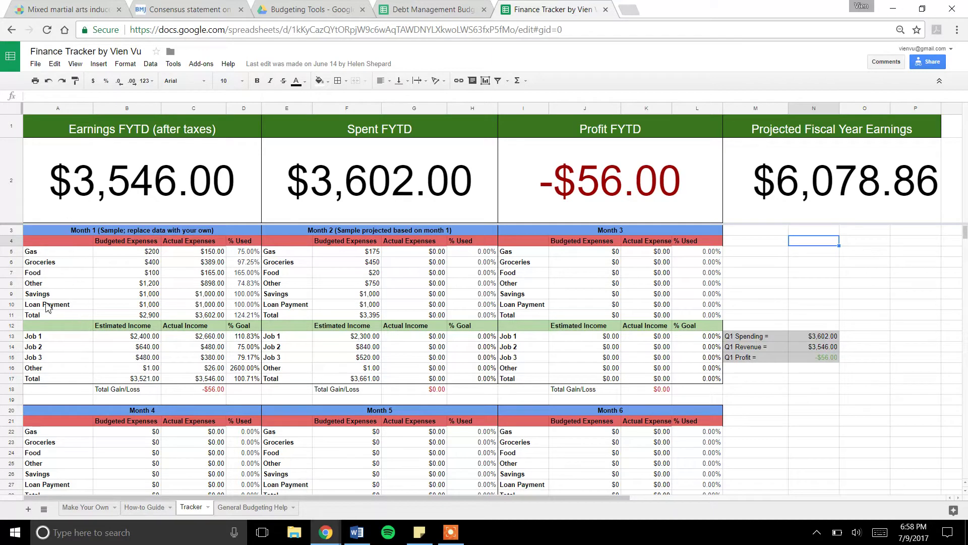
Examine Month 1's Other and Savings categories, the Gas budget, and the formulas for actual Gas and Groceries expenses
left_click(49, 286)
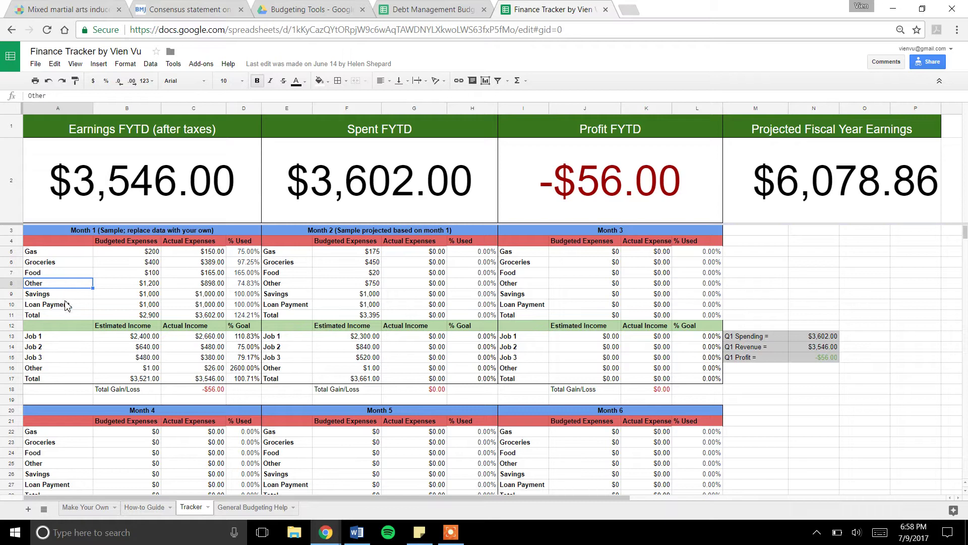
left_click(65, 297)
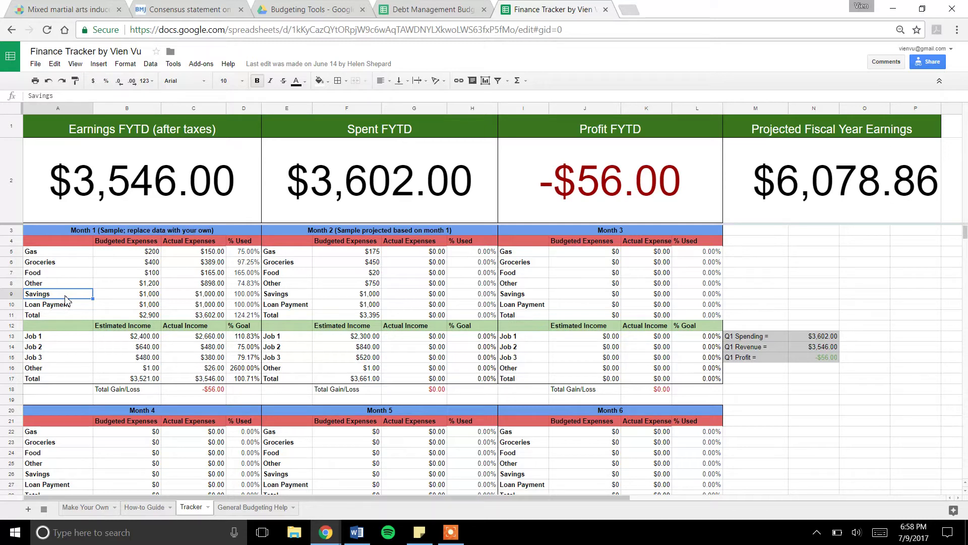
left_click(133, 255)
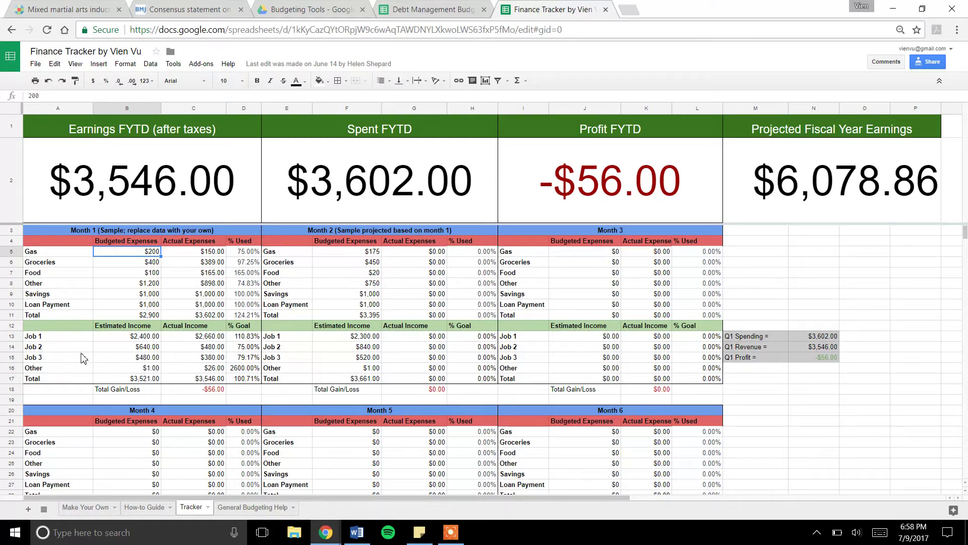
left_click(194, 265)
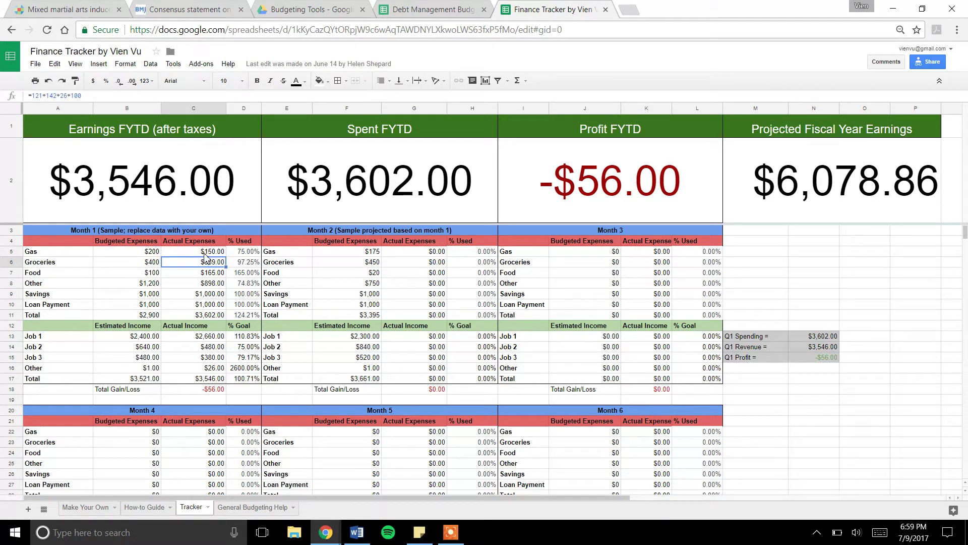
double_click(205, 252)
left_click_drag(206, 253, 168, 255)
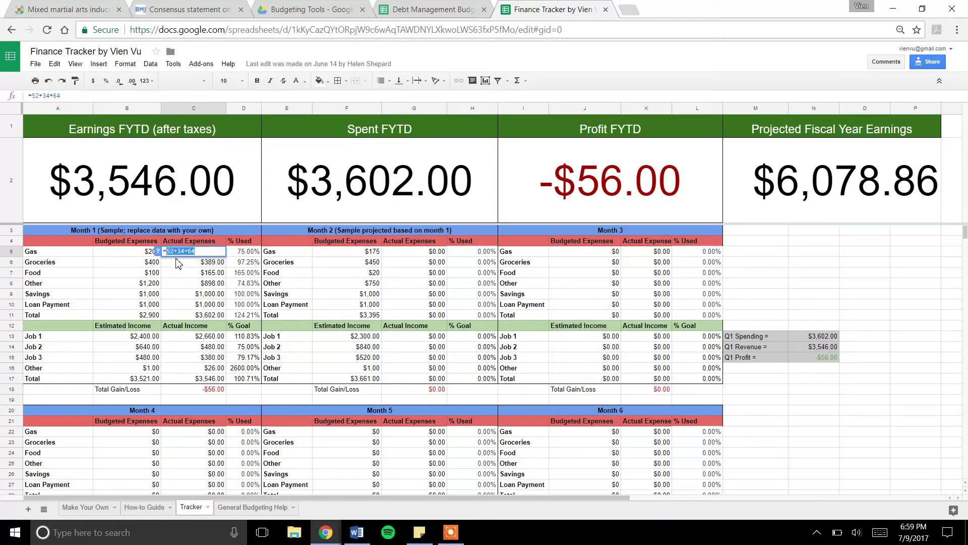
triple_click(203, 263)
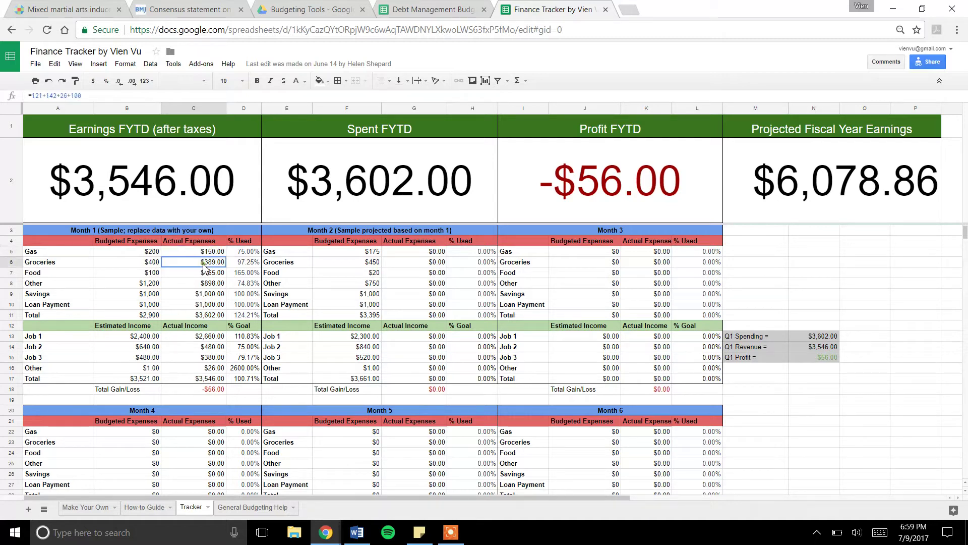
Inspect Month 1's % Used formulas for Groceries and Gas, plus the Gas budget and the actual Loan Payment
left_click(242, 265)
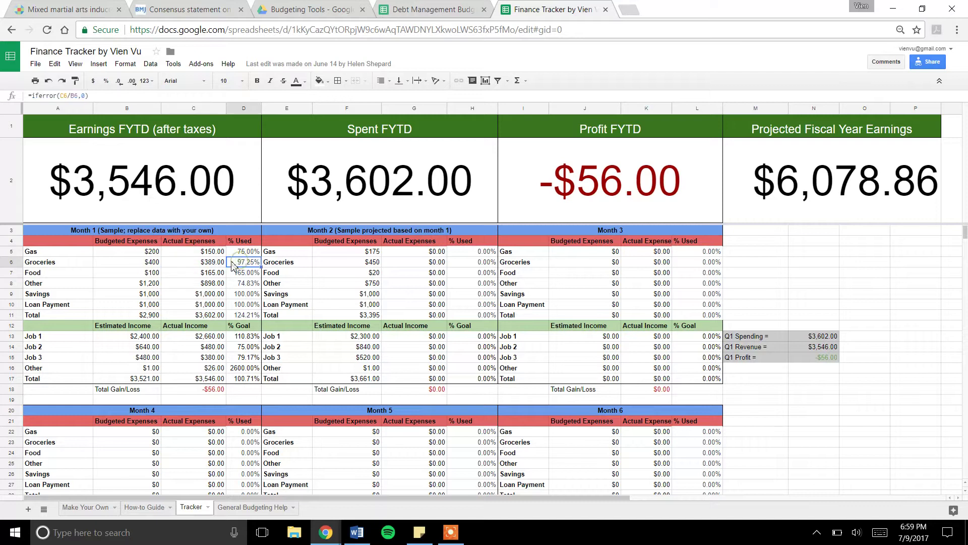
left_click(247, 256)
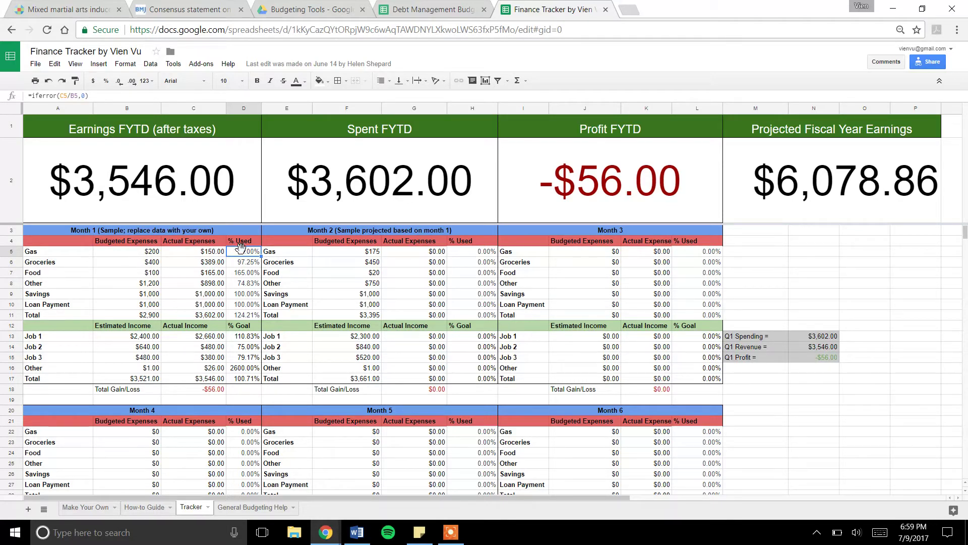
left_click(149, 255)
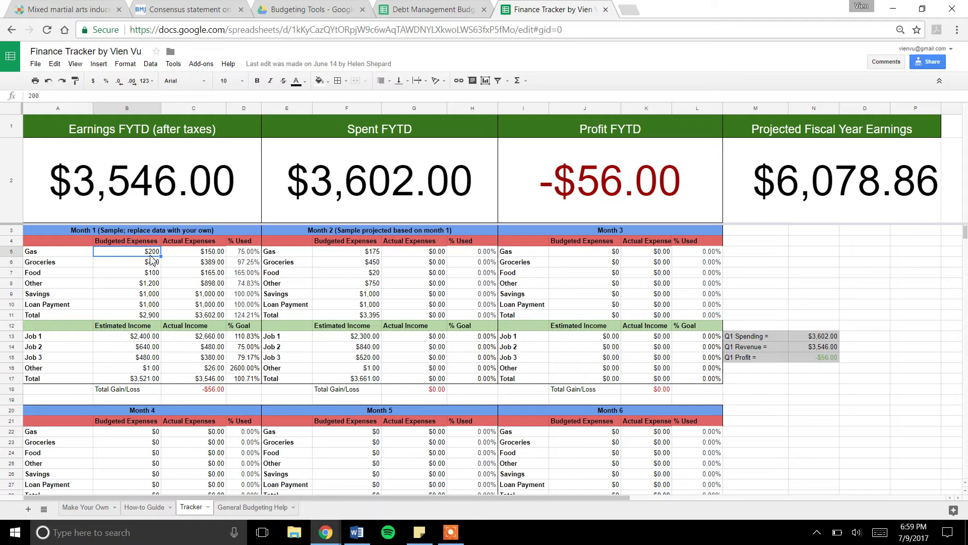
left_click(216, 304)
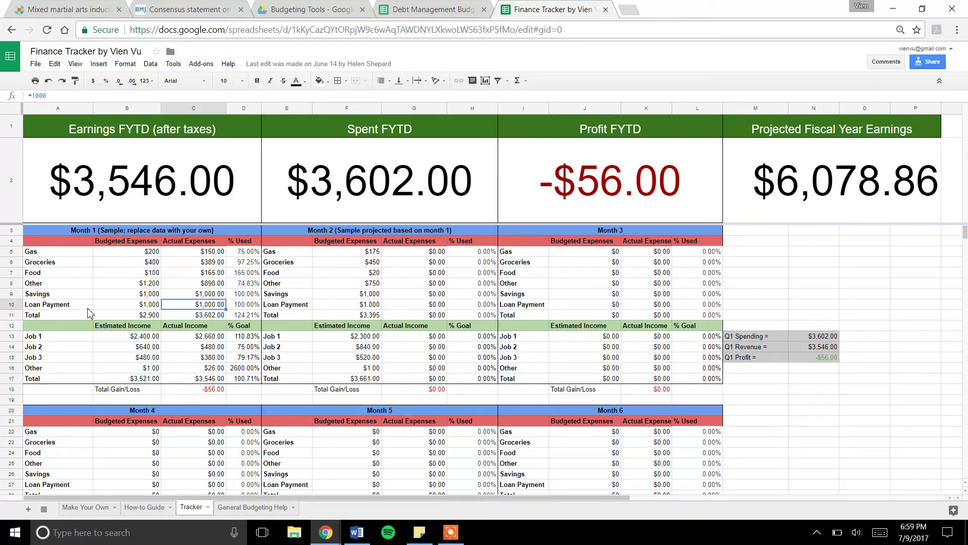
Review Month 2's budgeted Gas, Groceries and Other expenses and its Total Gain/Loss formula
left_click(346, 253)
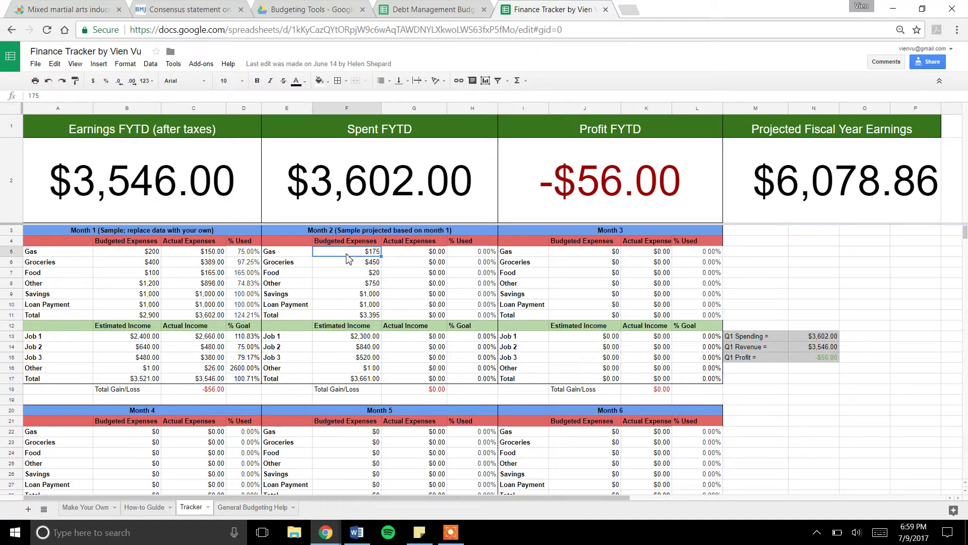
left_click(346, 261)
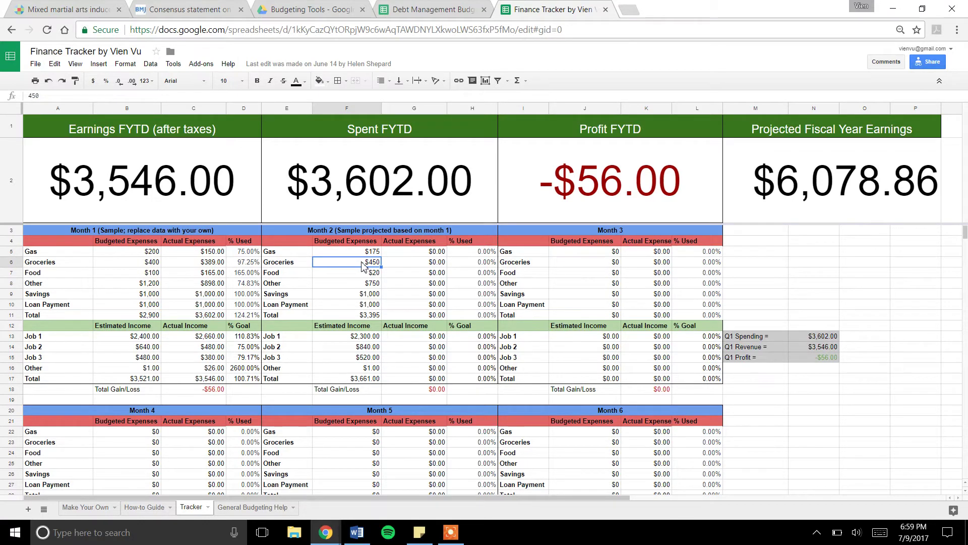
left_click(367, 285)
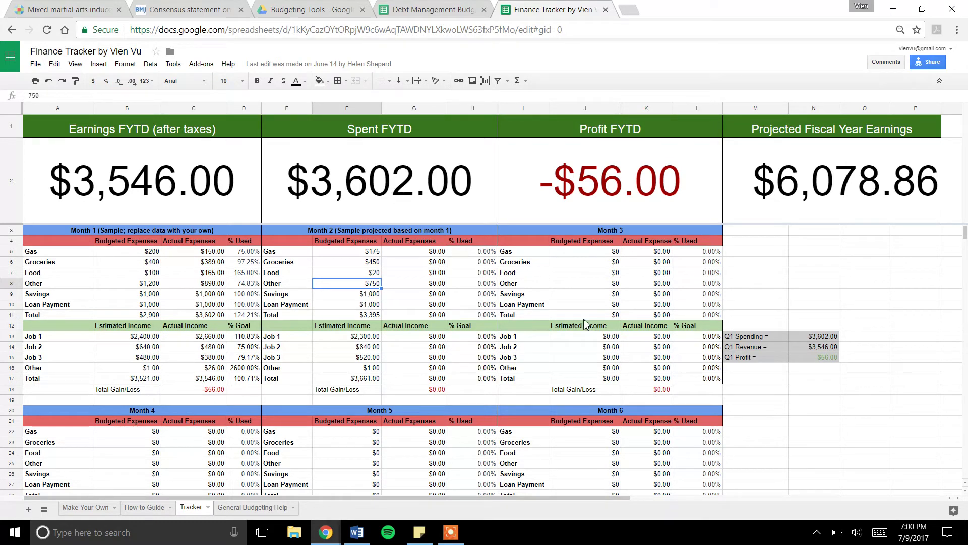
left_click(408, 392)
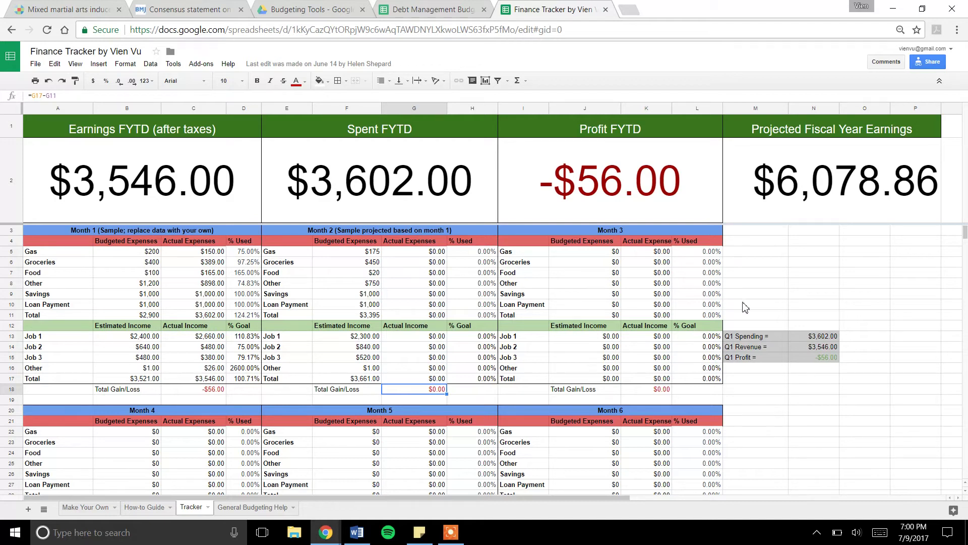
Switch to the Debt Management Budgeting spreadsheet and inspect the formulas behind its Earnings, Spent, Debt and Target Debt figures
left_click(429, 10)
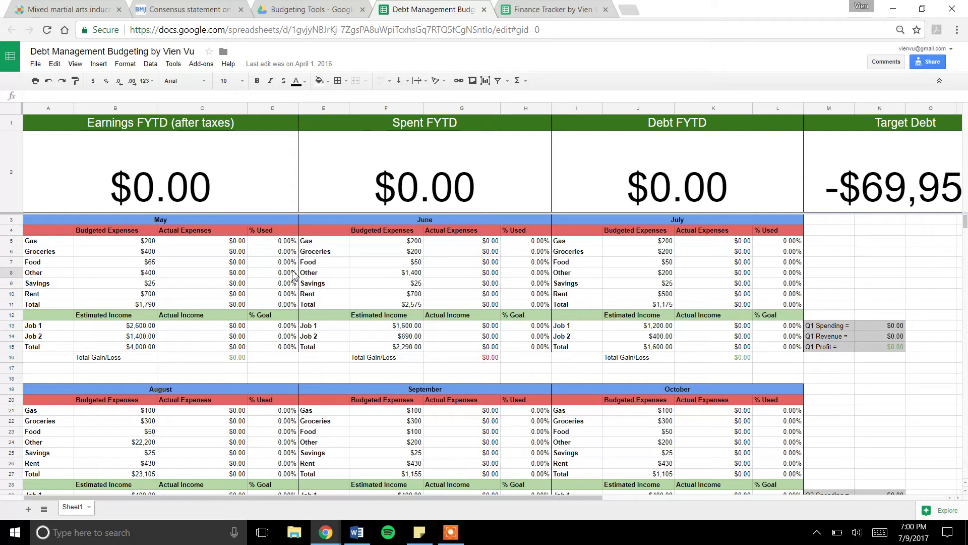
left_click(228, 194)
left_click(423, 198)
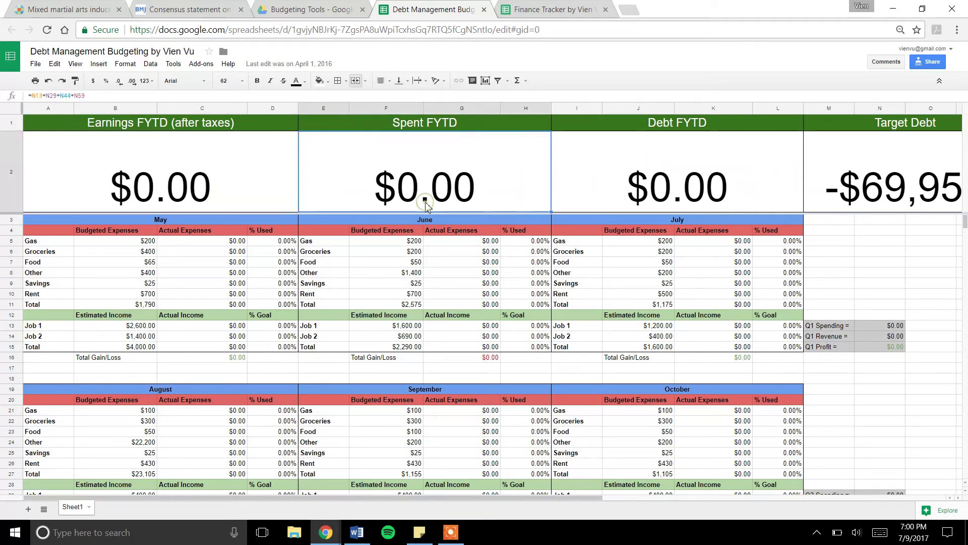
left_click(656, 195)
double_click(832, 188)
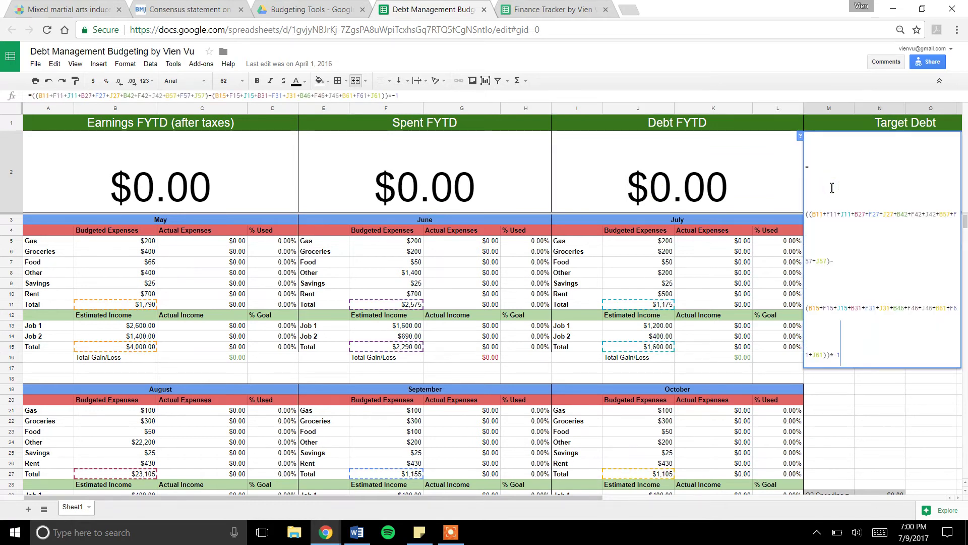
left_click(763, 305)
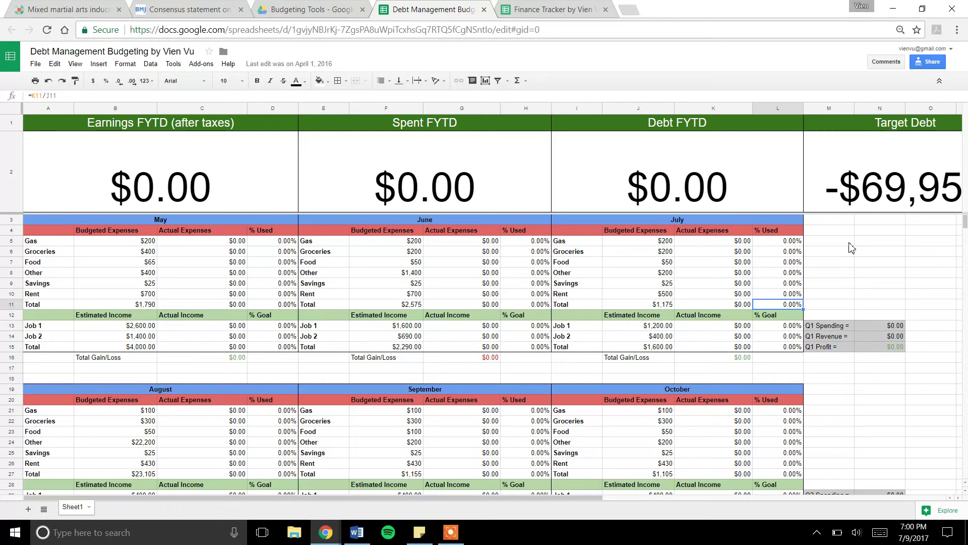
left_click(876, 183)
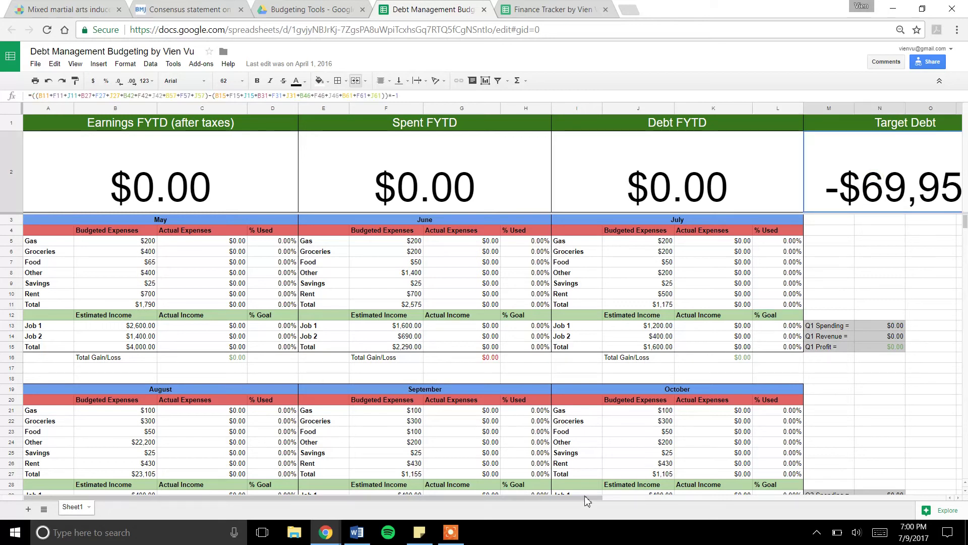
Inspect the Currently Projected Debt formula and return to the first months of the debt budget
left_click_drag(586, 501, 858, 458)
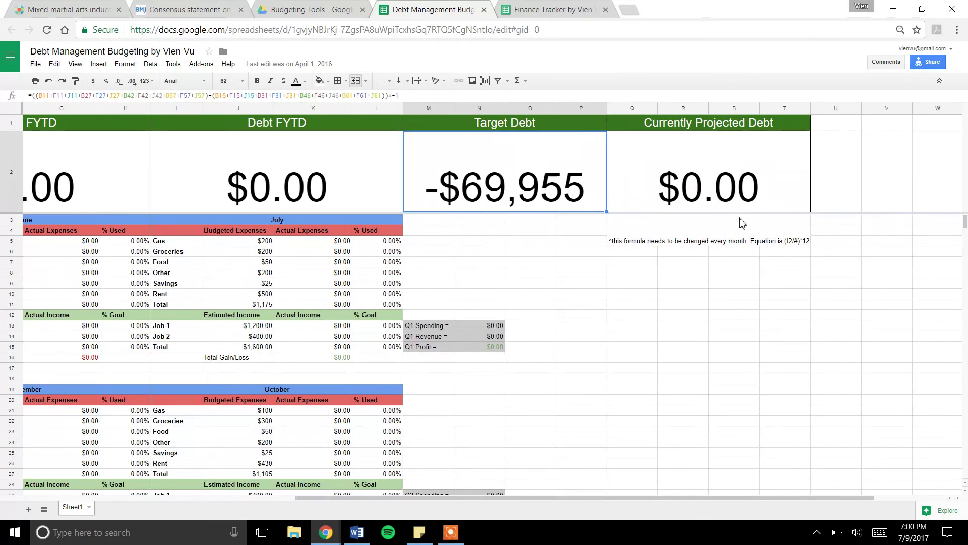
left_click(711, 170)
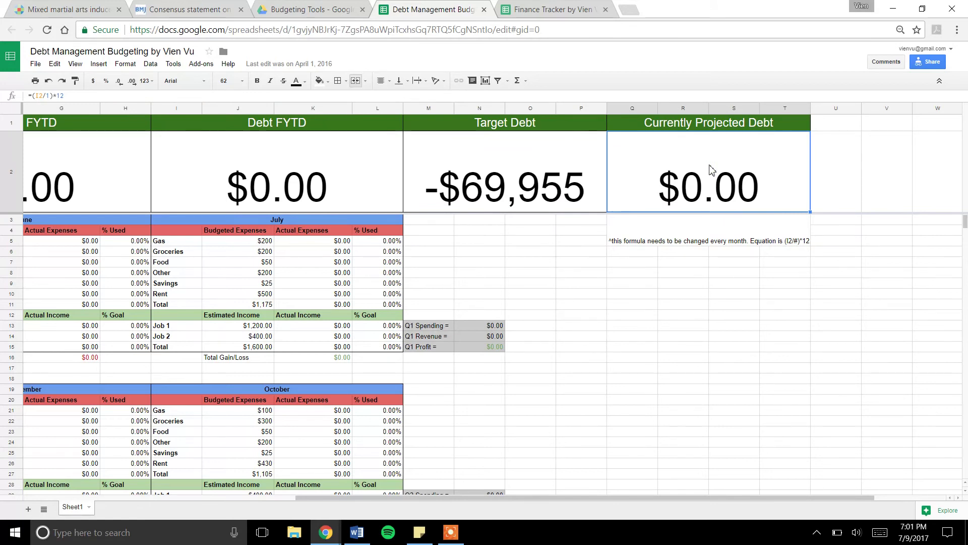
double_click(710, 168)
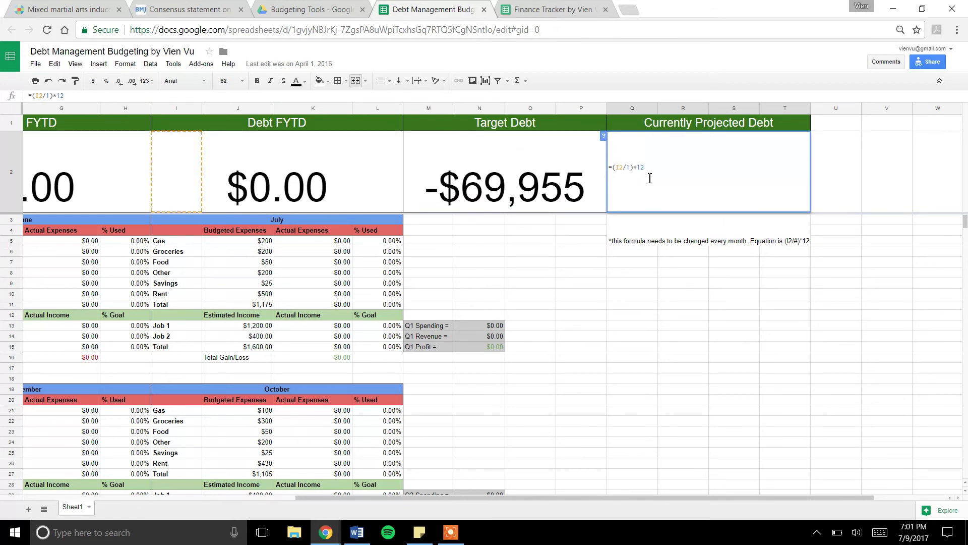
left_click(593, 328)
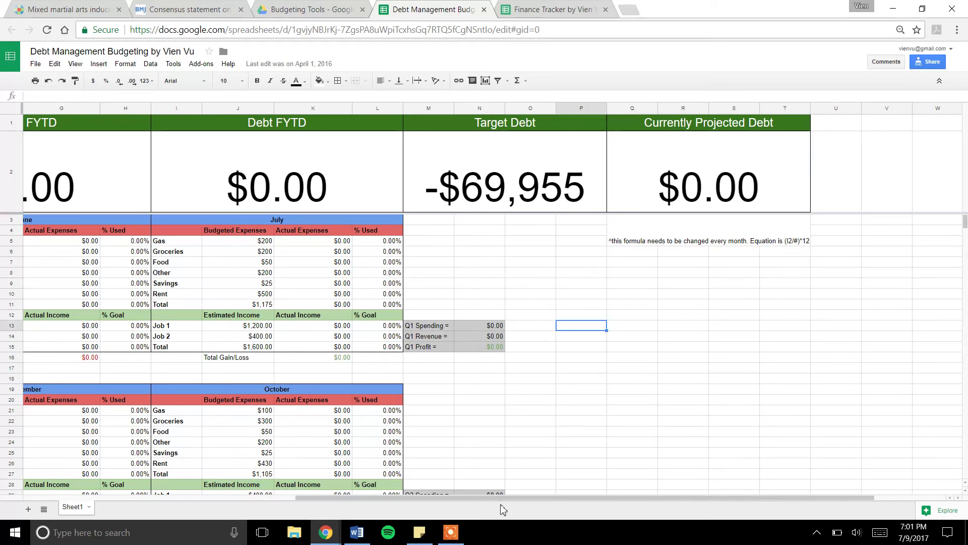
left_click_drag(503, 501, 174, 504)
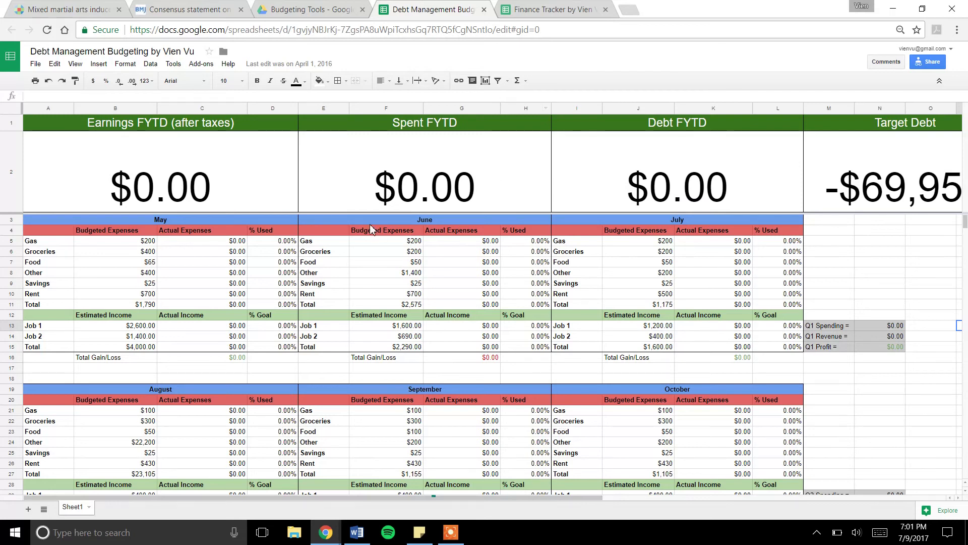
Compare the Finance Tracker's Tracker and How-to Guide sheets with the Debt Management Budgeting spreadsheet
left_click(543, 14)
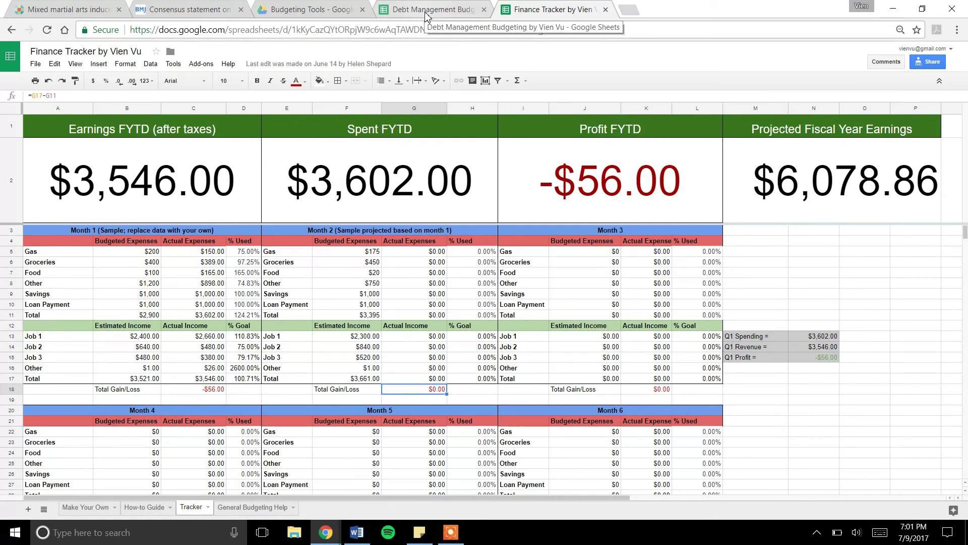
left_click(150, 508)
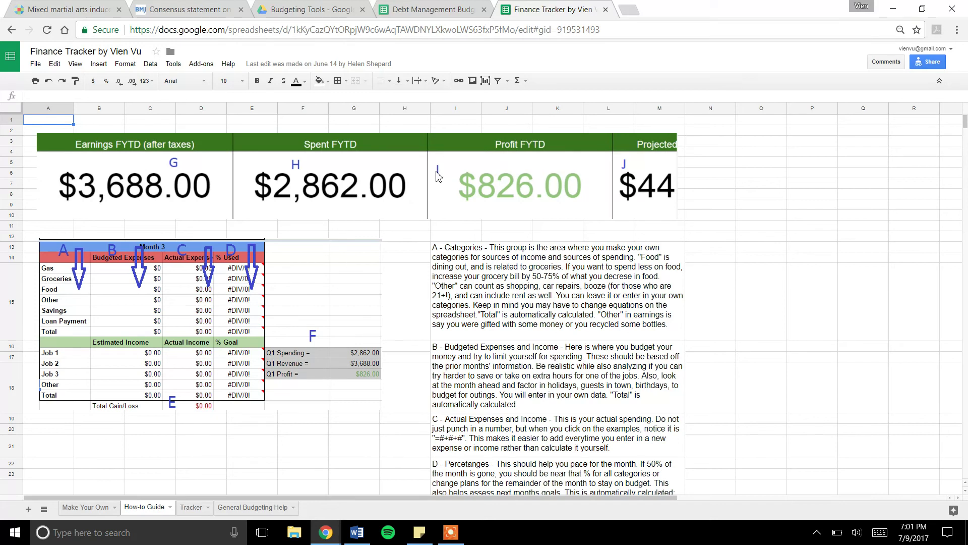
left_click(443, 14)
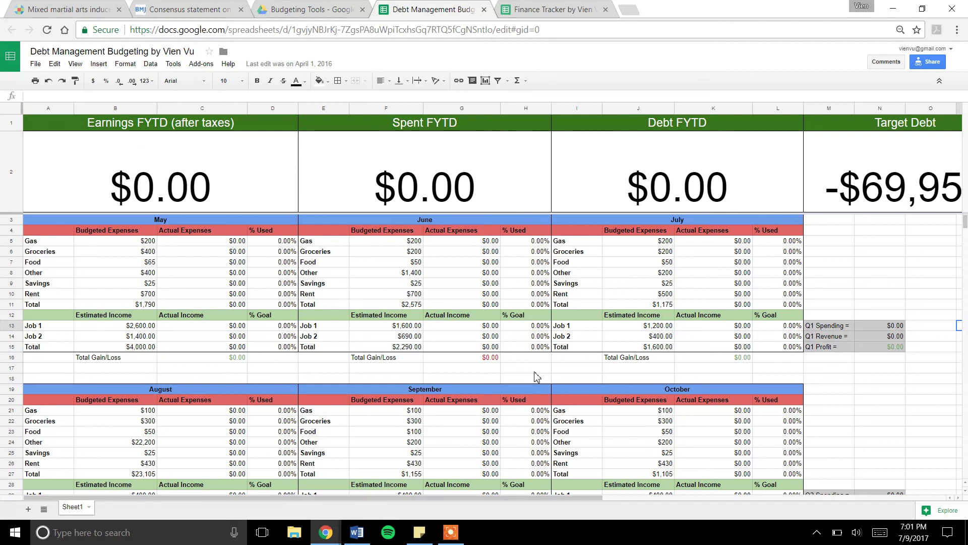
left_click(545, 9)
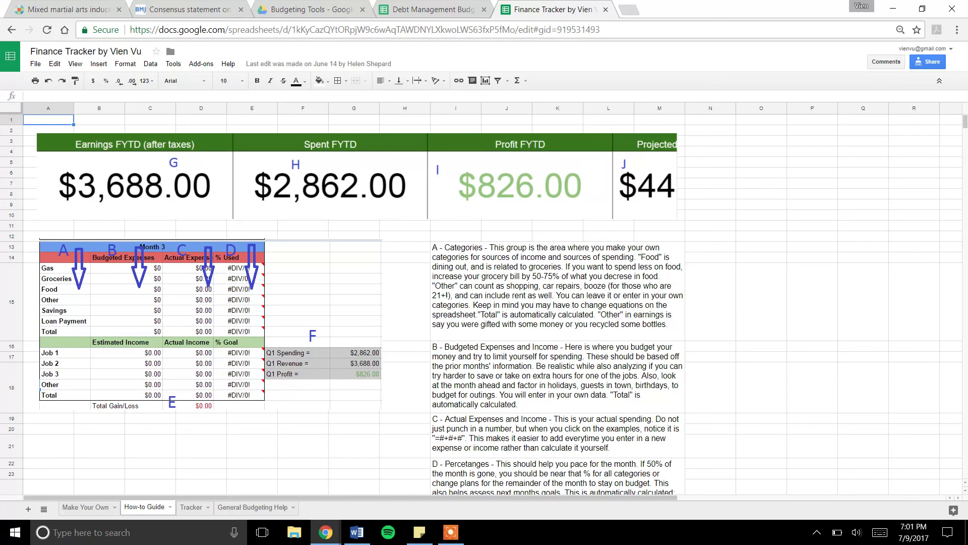
left_click(414, 8)
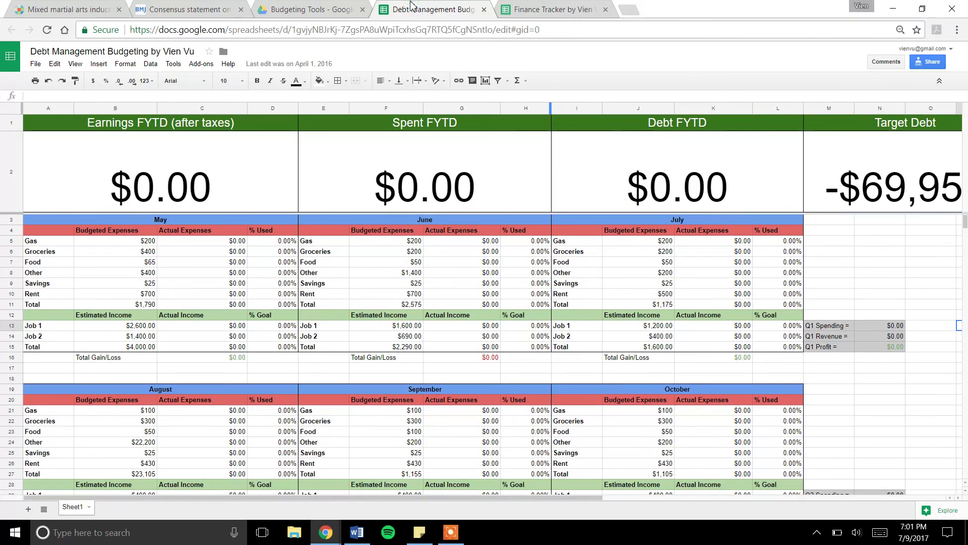